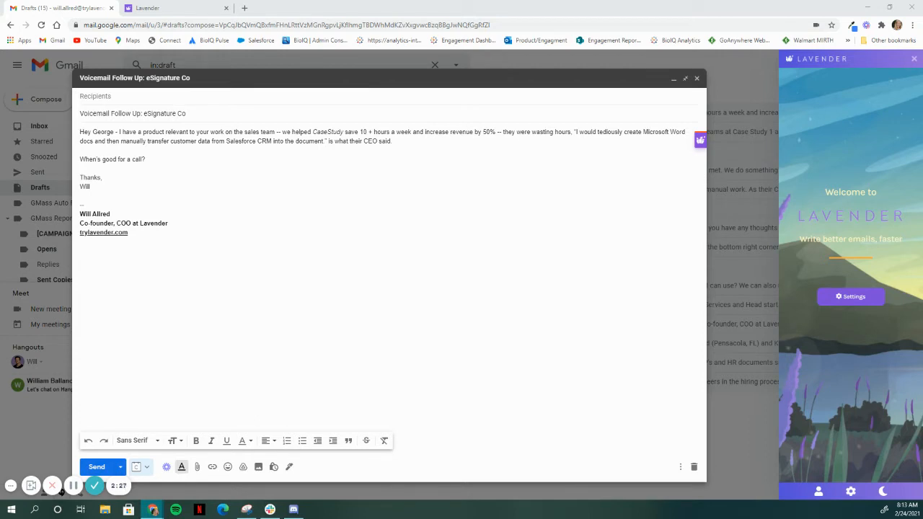
Open the draft's mobile preview and add paragraph breaks after the greeting, before "we helped" and before the opening of the CEO quote.
{"action": "left_click", "coordinate": [685, 131]}
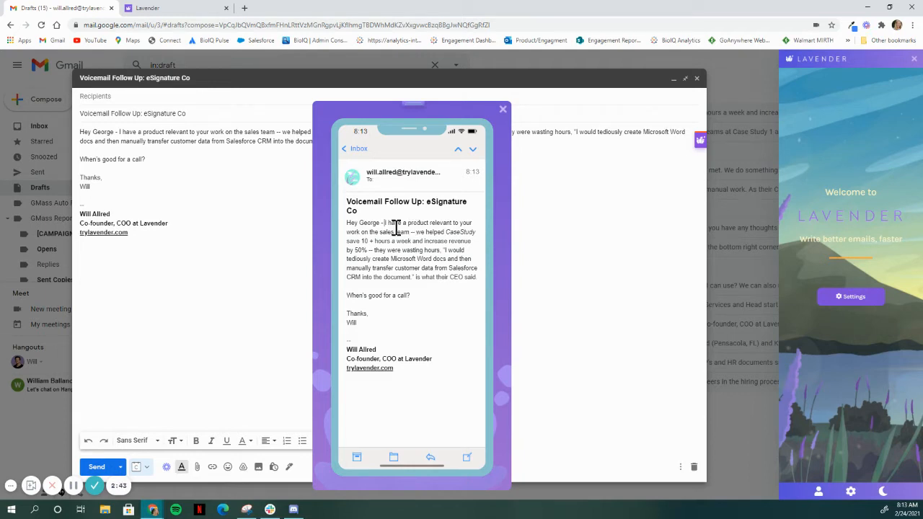
{"action": "key", "text": "Return"}
{"action": "key", "text": "Return"}
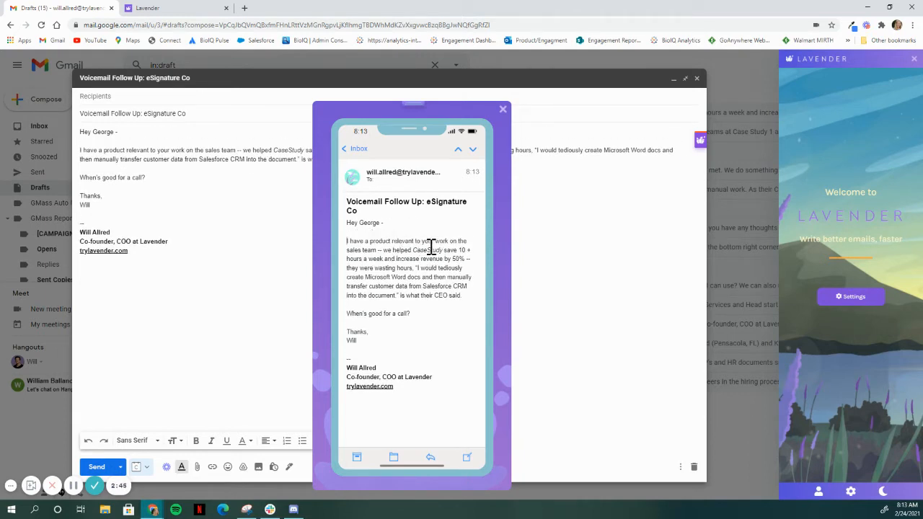
{"action": "key", "text": "Return"}
{"action": "key", "text": "Return"}
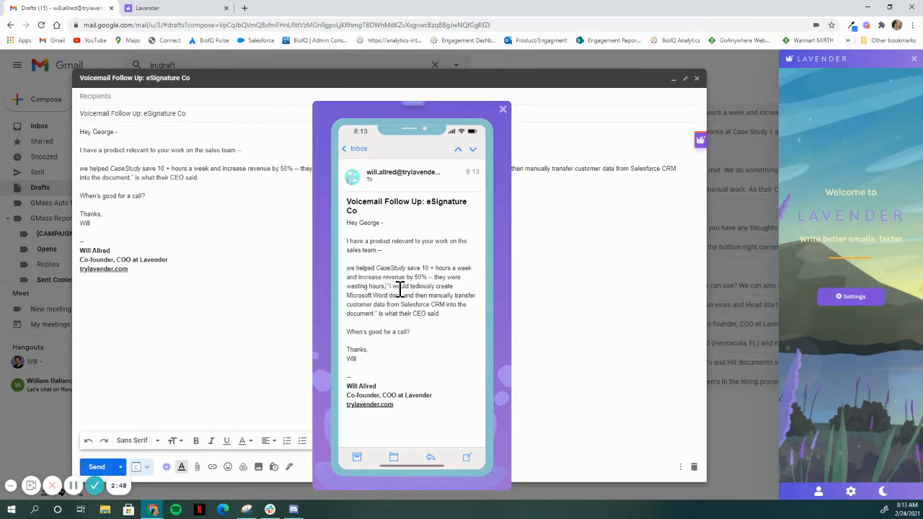
{"action": "key", "text": "Return"}
{"action": "key", "text": "Return"}
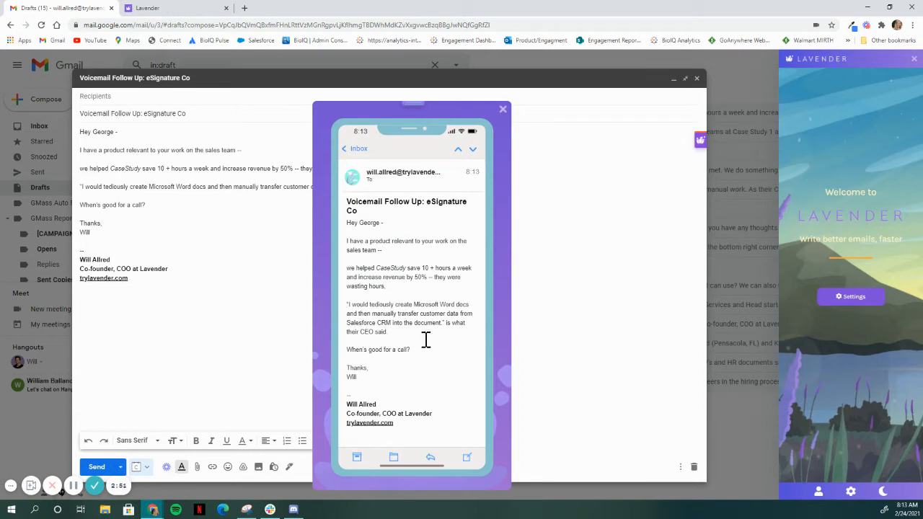
{"action": "scroll", "coordinate": [421, 337], "scroll_direction": "down", "scroll_amount": 1}
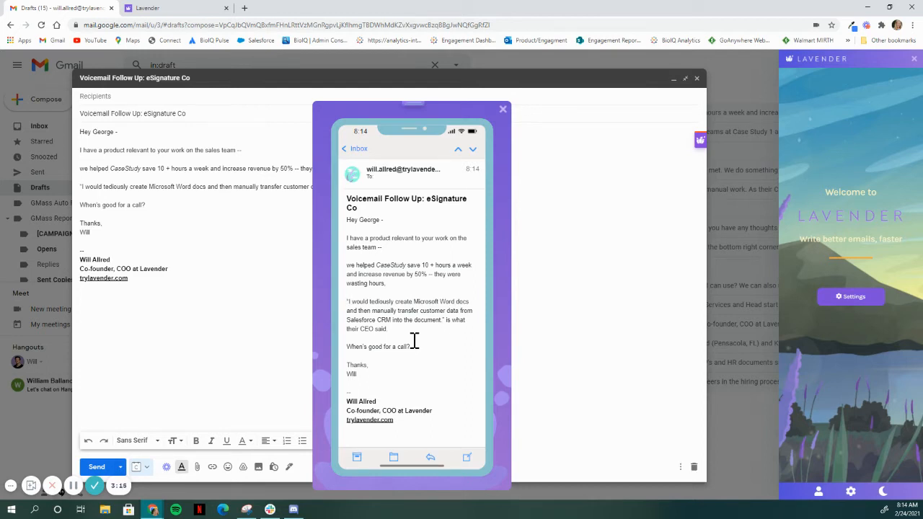
{"action": "scroll", "coordinate": [414, 341], "scroll_direction": "up", "scroll_amount": 1}
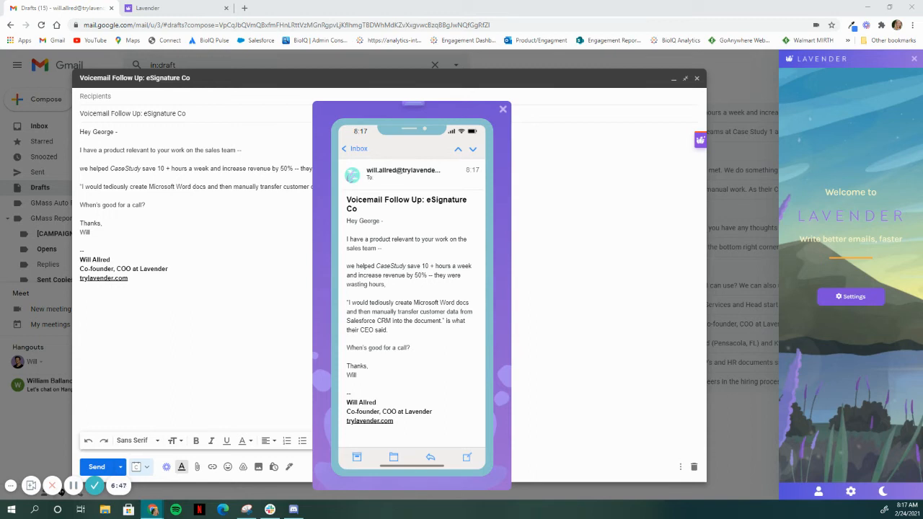
Replace the opening line about a relevant product with the question "What are you using for eSignatures?".
{"action": "left_click_drag", "start_coordinate": [390, 250], "coordinate": [346, 238]}
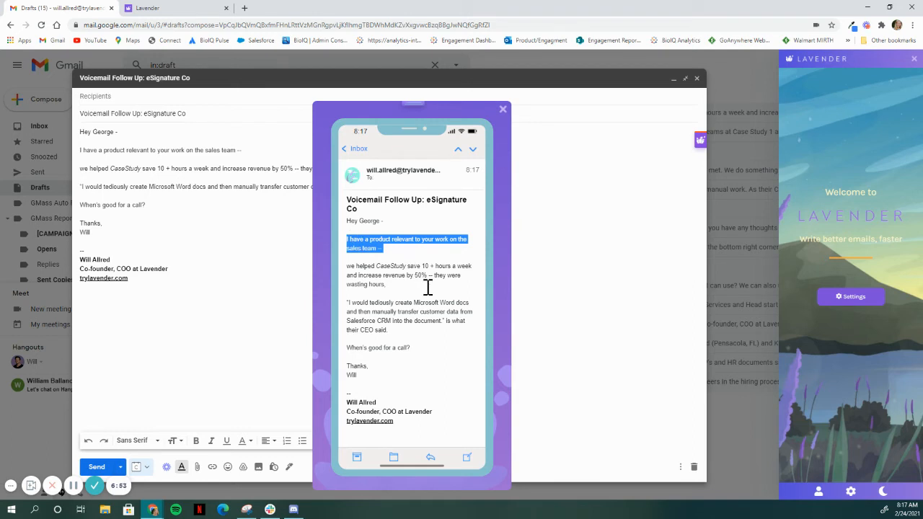
{"action": "key", "text": "BackSpace"}
{"action": "type", "text": "wh"}
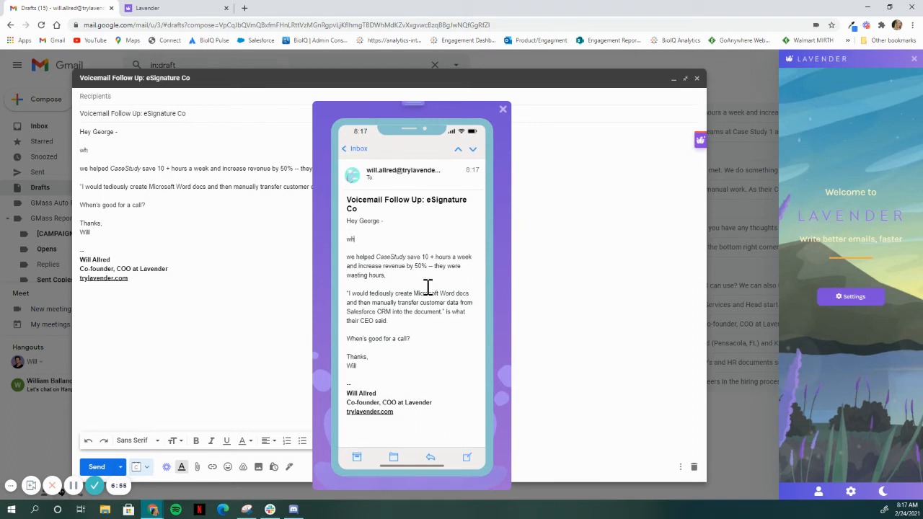
{"action": "key", "text": "BackSpace"}
{"action": "key", "text": "BackSpace"}
{"action": "type", "text": "What are you using for"}
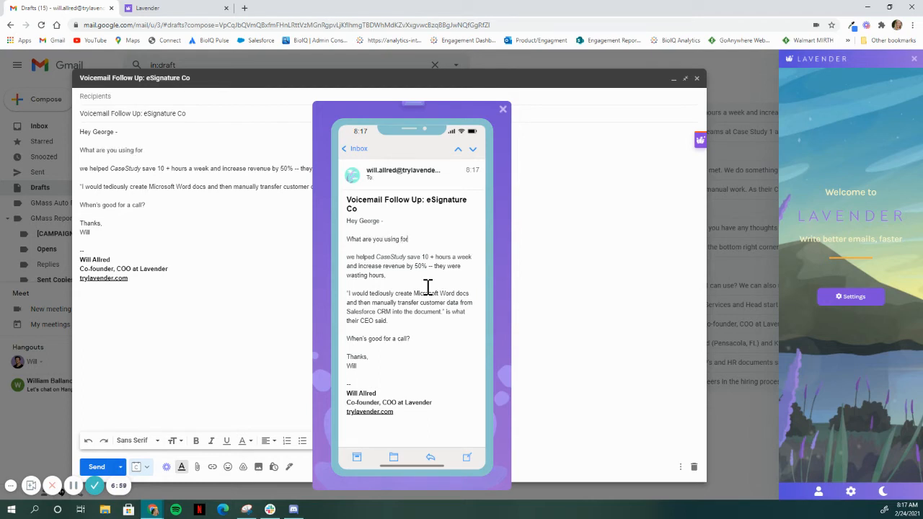
{"action": "type", "text": " eSignatures?"}
{"action": "left_click", "coordinate": [95, 485]}
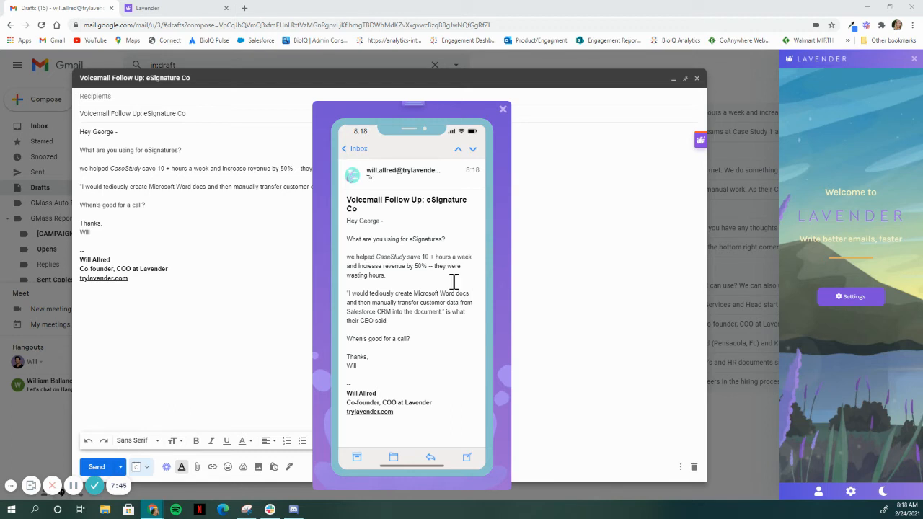
Add a paragraph below the opening question reading "Salesforce users like Case Study love the fact that we reduce their manual work.", with Case Study in italics.
{"action": "left_click", "coordinate": [458, 238]}
{"action": "key", "text": "Return"}
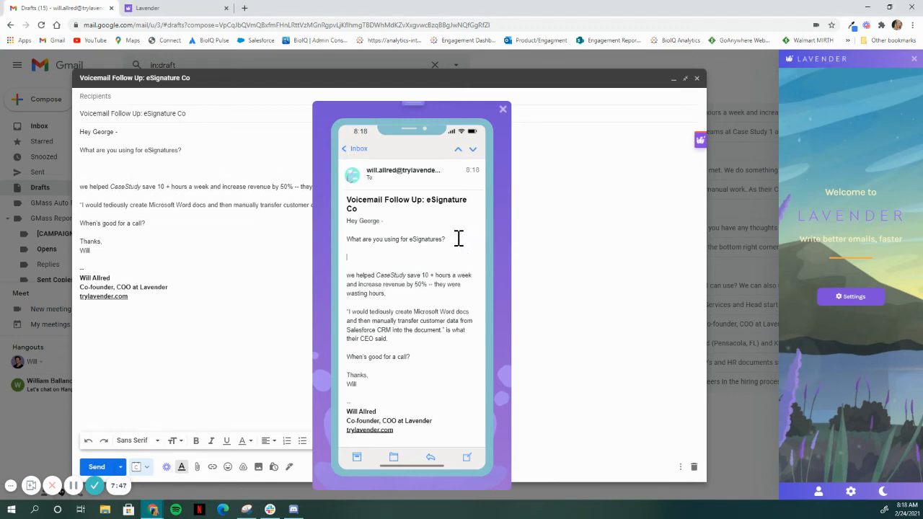
{"action": "type", "text": "Salesforce users like"}
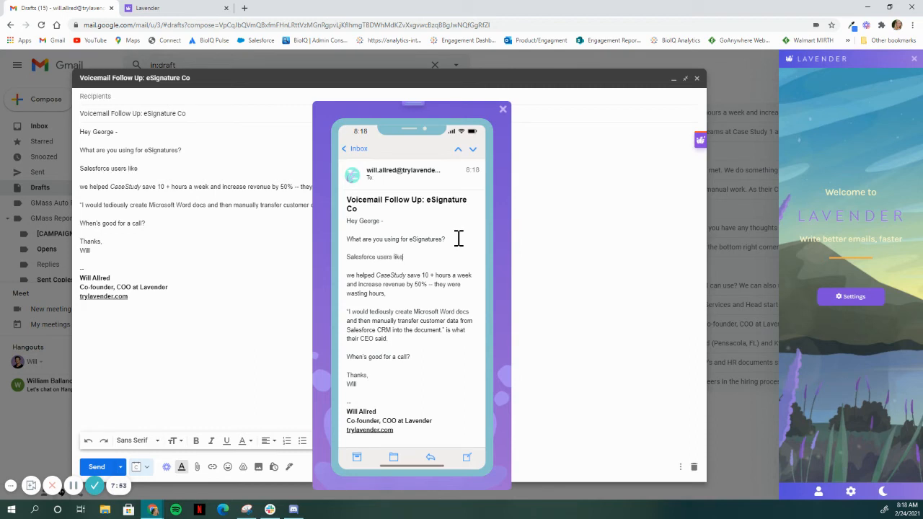
{"action": "type", "text": " Case Study love the f"}
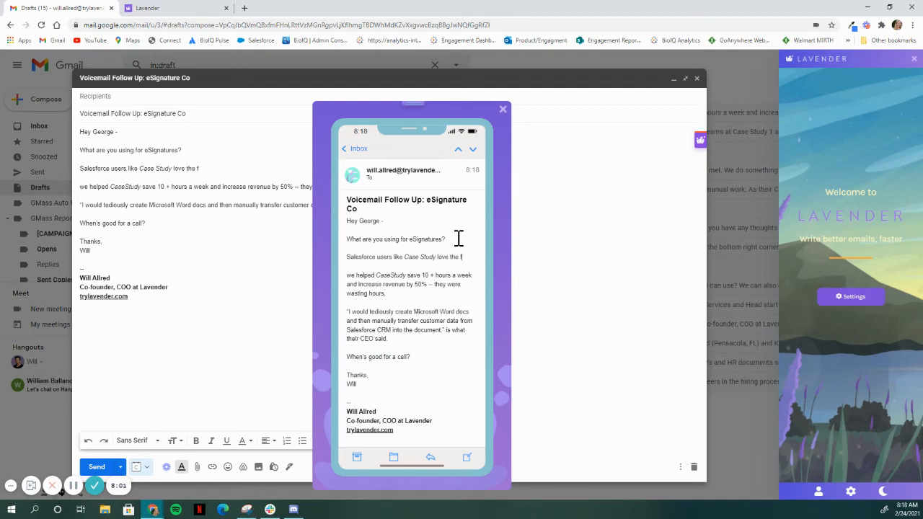
{"action": "type", "text": "act that we"}
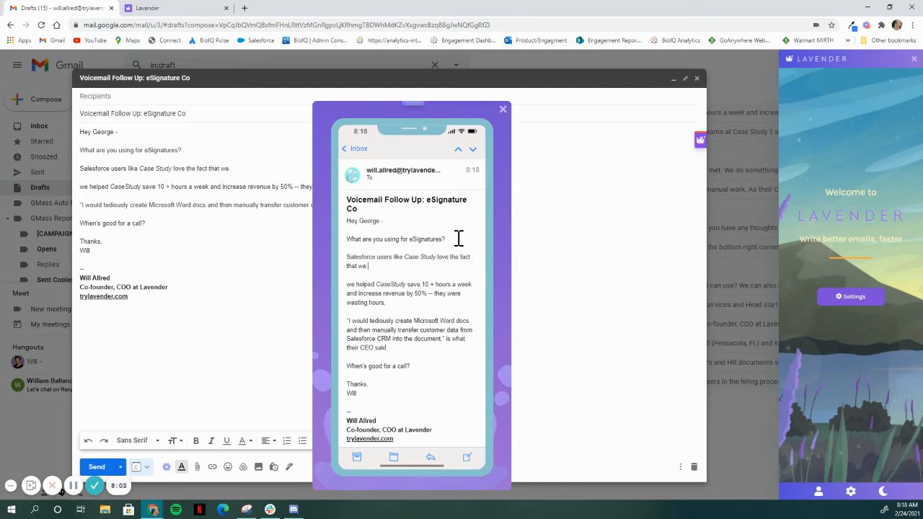
{"action": "type", "text": " reduce their manual work."}
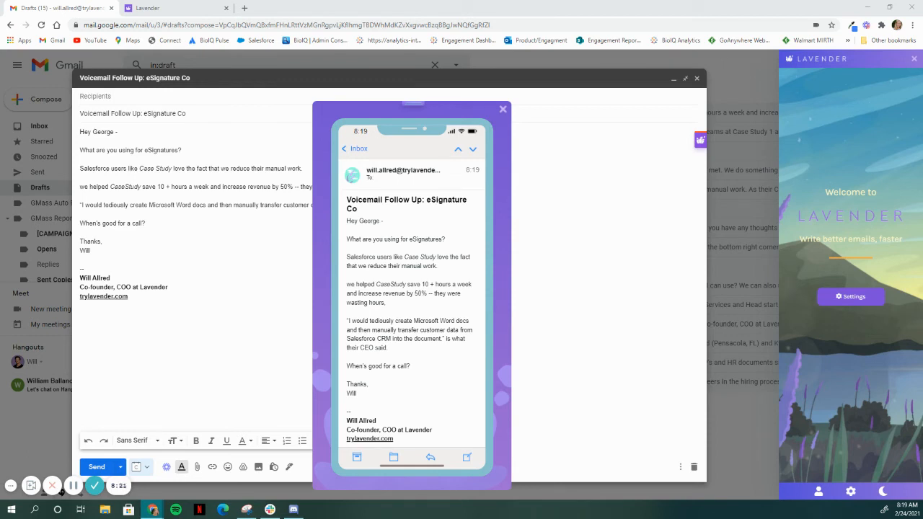
Start a new paragraph after the manual work sentence with the lead-in "As their CEO put it," and an opening quotation mark.
{"action": "left_click", "coordinate": [452, 265]}
{"action": "key", "text": "Return"}
{"action": "key", "text": "Return"}
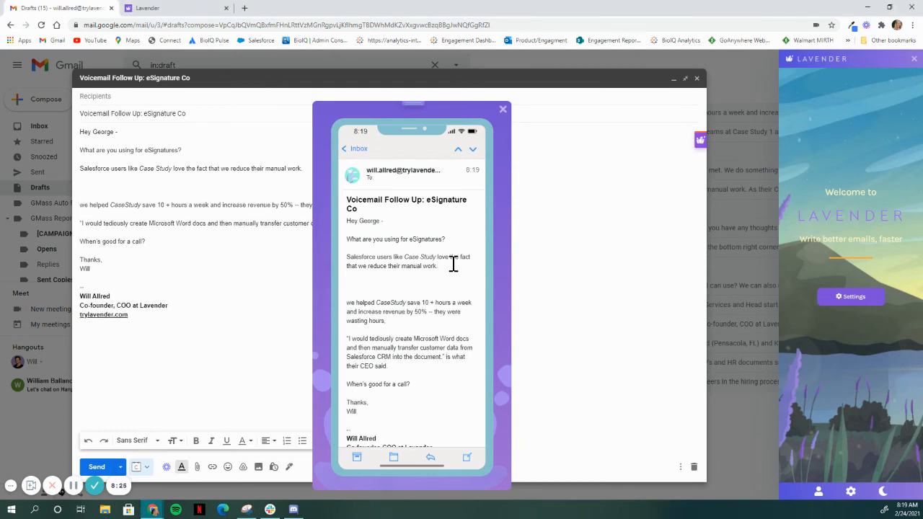
{"action": "type", "text": "As their CEO put it, \""}
Move the quote about tediously creating Microsoft Word docs from its own paragraph to the end of the "As their CEO put it," line.
{"action": "key", "text": "shift+Down"}
{"action": "key", "text": "shift+Down"}
{"action": "key", "text": "shift+Down"}
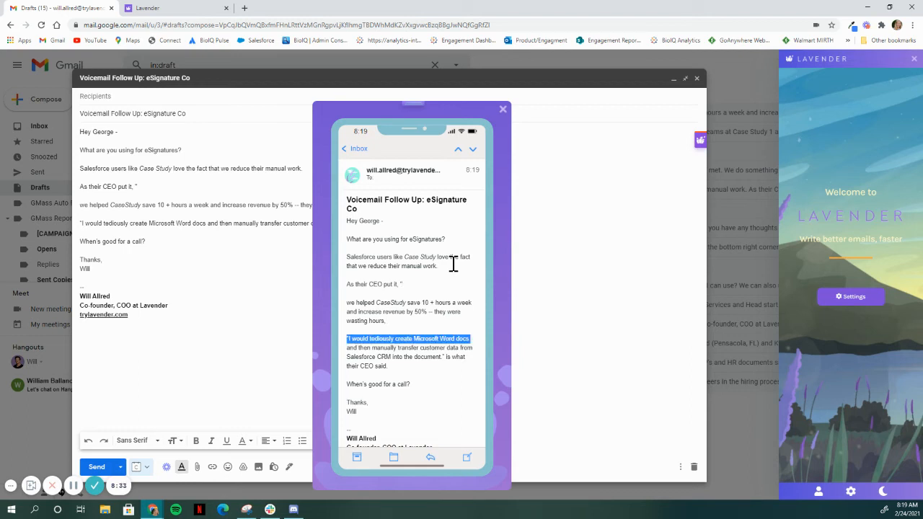
{"action": "key", "text": "shift+Left"}
{"action": "key", "text": "shift+Left"}
{"action": "key", "text": "shift+Left"}
{"action": "key", "text": "shift+Left"}
{"action": "key", "text": "shift+Left"}
{"action": "key", "text": "shift+Left"}
{"action": "key", "text": "shift+Left"}
{"action": "key", "text": "shift+Left"}
{"action": "key", "text": "shift+Left"}
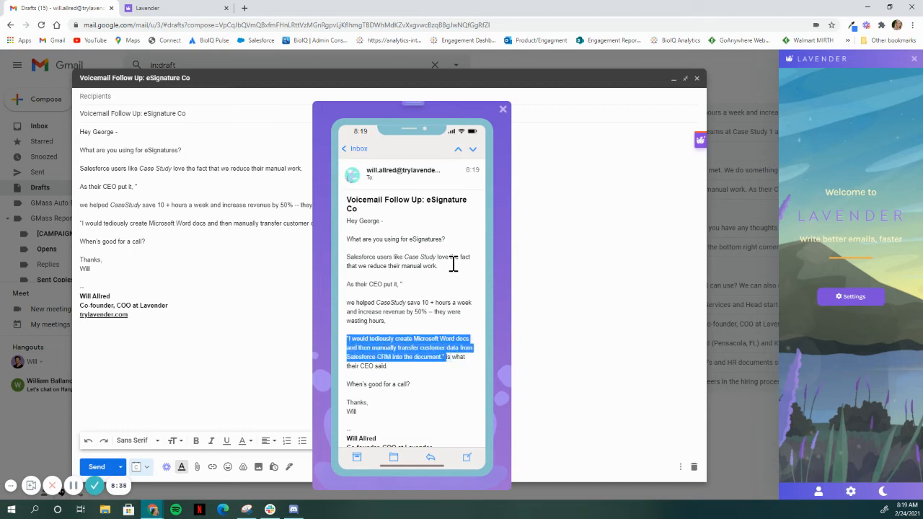
{"action": "key", "text": "ctrl+x"}
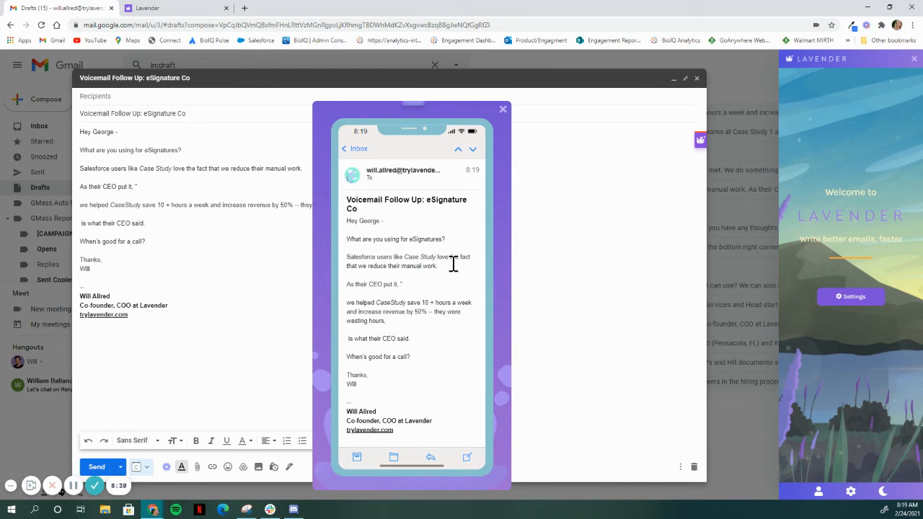
{"action": "key", "text": "ctrl+v"}
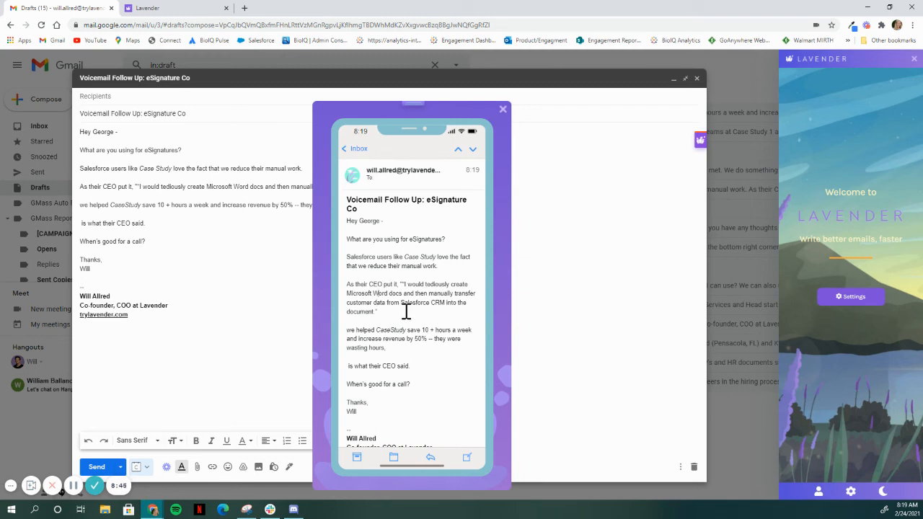
Insert "(Before Company)" at the start of the CEO quote, just ahead of "I would tediously", with Company in italics.
{"action": "left_click", "coordinate": [405, 284]}
{"action": "type", "text": "("}
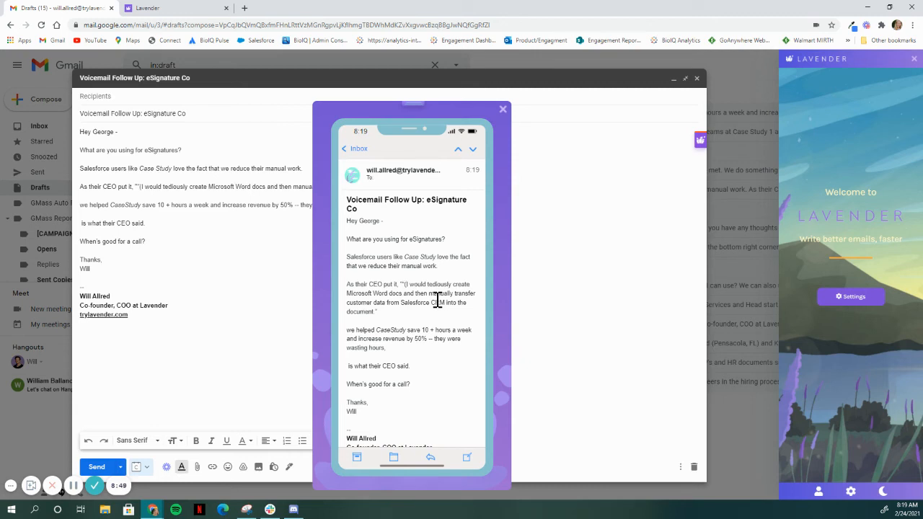
{"action": "type", "text": "Before "}
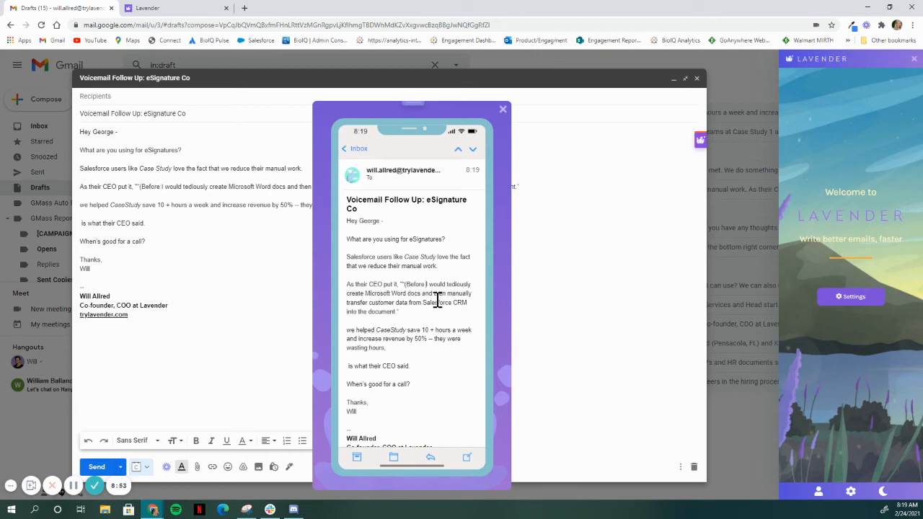
{"action": "type", "text": "Company)"}
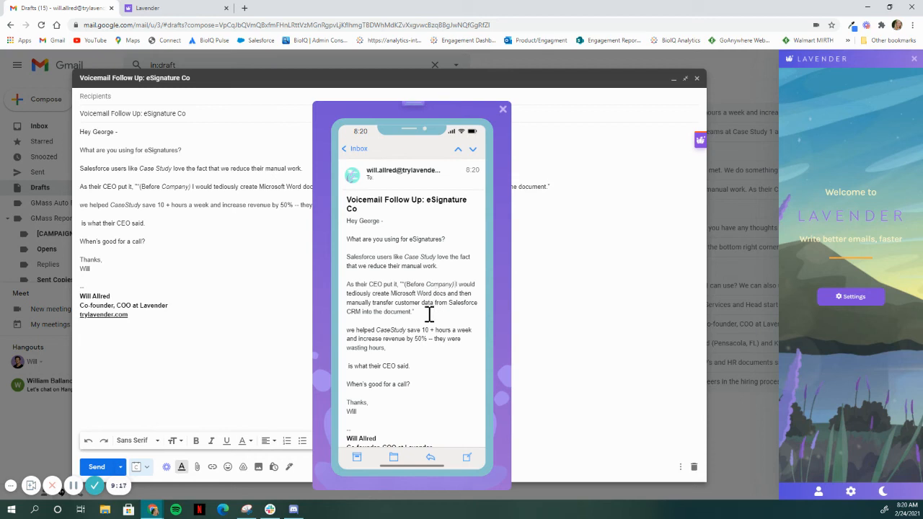
Add a paragraph below the CEO quote reading "They were wasting time (10+ hours) and money (50% of their revenue).".
{"action": "scroll", "coordinate": [429, 315], "scroll_direction": "down", "scroll_amount": 1}
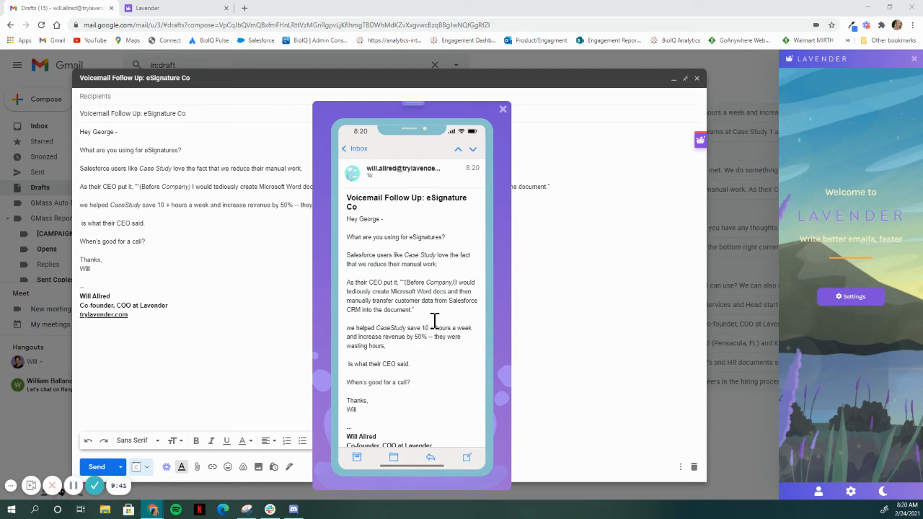
{"action": "key", "text": "Return"}
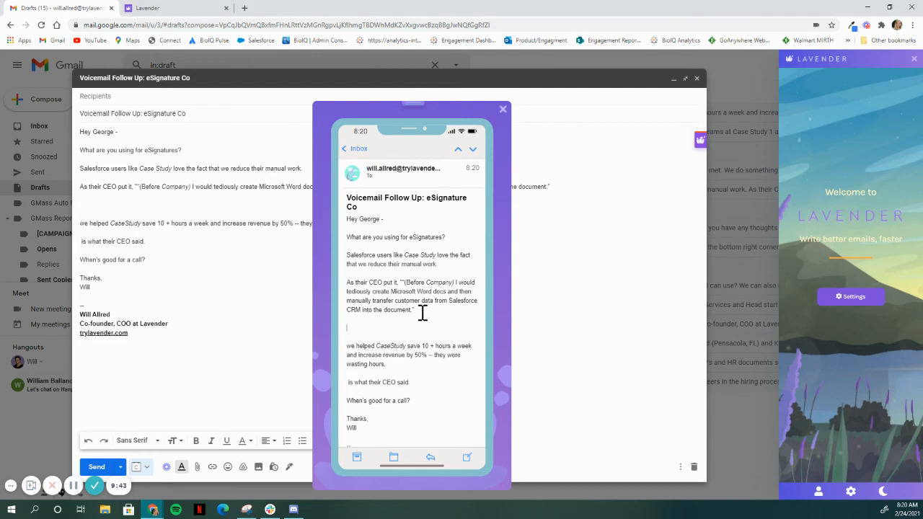
{"action": "type", "text": "They were wasting time"}
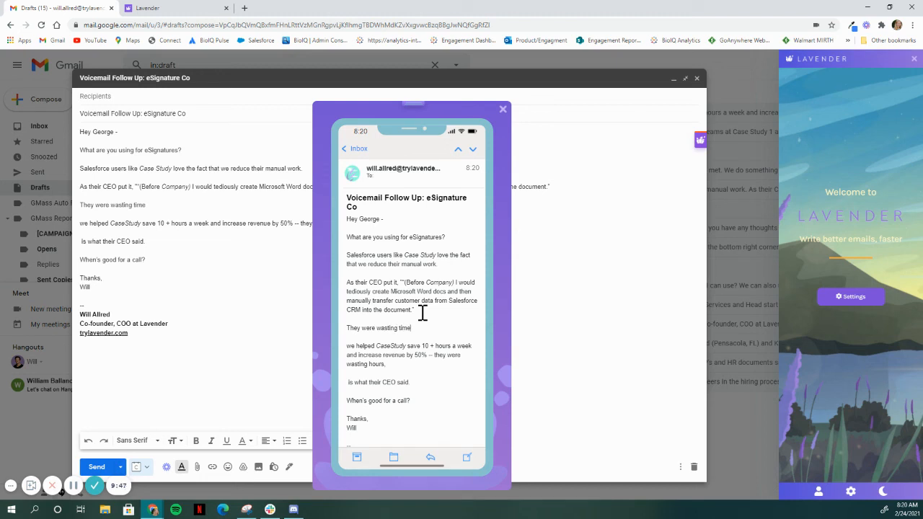
{"action": "type", "text": " and money"}
{"action": "type", "text": " (10"}
{"action": "type", "text": "+ hours"}
{"action": "type", "text": ")"}
{"action": "key", "text": "Right"}
{"action": "key", "text": "Right"}
{"action": "key", "text": "Delete"}
{"action": "type", "text": "(50%"}
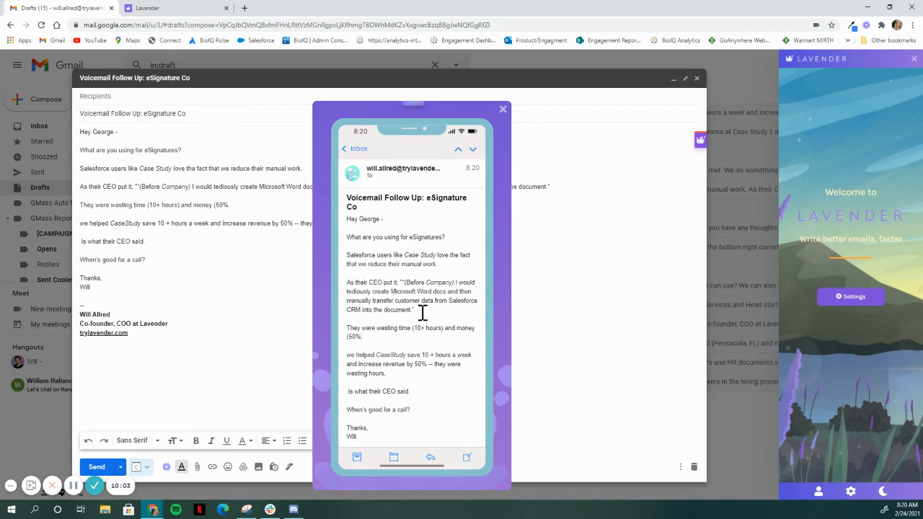
{"action": "type", "text": " of their revenue)."}
Delete the old "we helped CaseStudy" paragraph and the leftover "is what their CEO said." line.
{"action": "key", "text": "shift+End"}
{"action": "key", "text": "shift+End"}
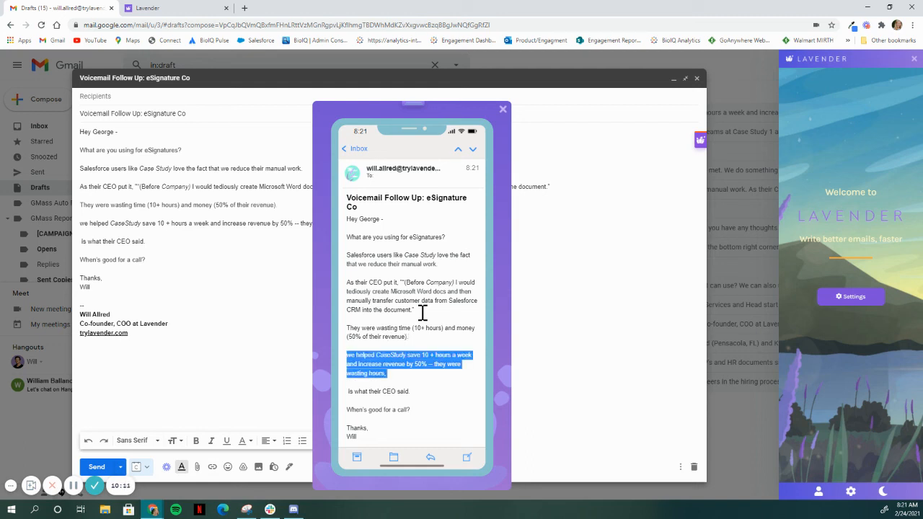
{"action": "key", "text": "BackSpace"}
{"action": "key", "text": "shift+Down"}
{"action": "key", "text": "shift+Down"}
{"action": "key", "text": "BackSpace"}
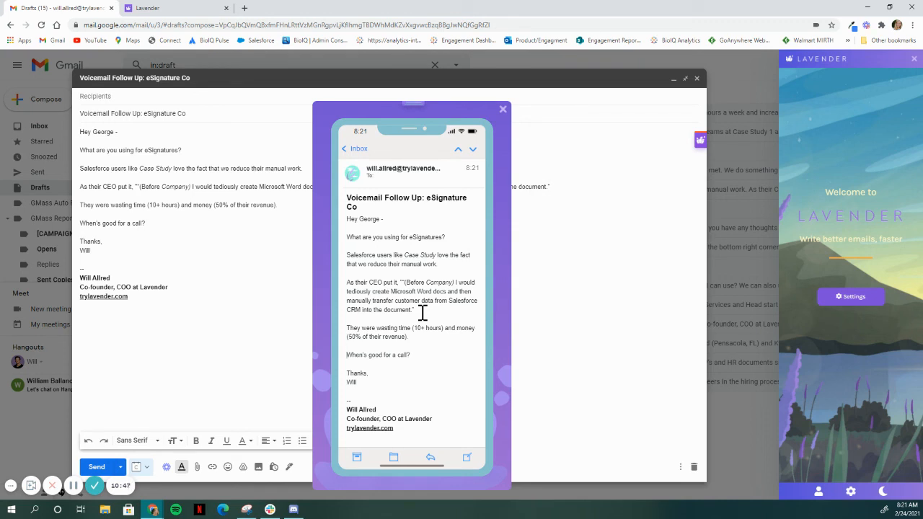
Replace the closing question about a call with "Is this interesting to you?".
{"action": "key", "text": "shift+End"}
{"action": "key", "text": "shift+Left"}
{"action": "key", "text": "BackSpace"}
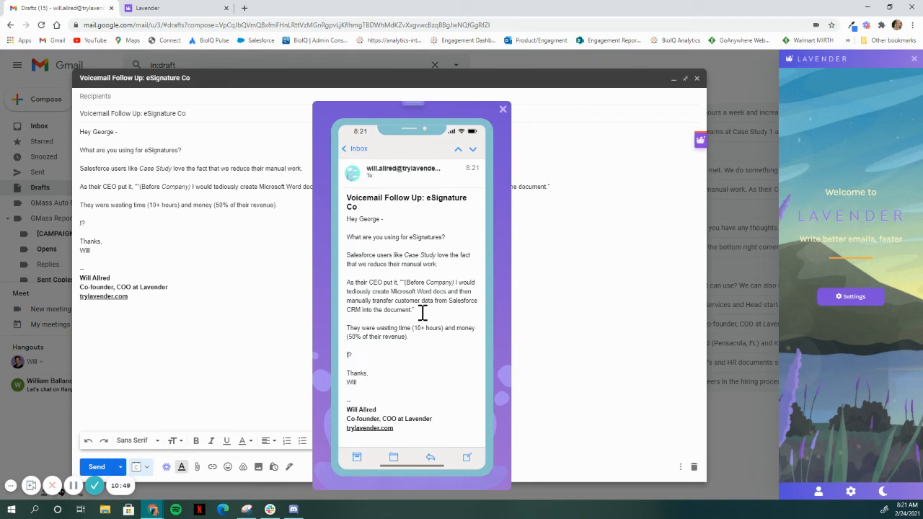
{"action": "type", "text": "Is this interesting to you"}
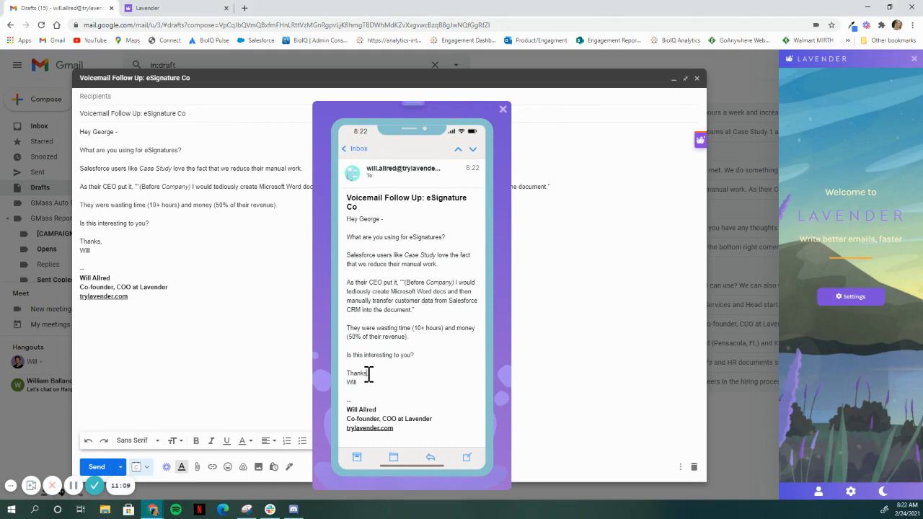
Change the email's sign-off from "Thanks" to "Talk soon".
{"action": "key", "text": "BackSpace"}
{"action": "key", "text": "BackSpace"}
{"action": "key", "text": "BackSpace"}
{"action": "key", "text": "BackSpace"}
{"action": "key", "text": "BackSpace"}
{"action": "type", "text": "alk soon"}
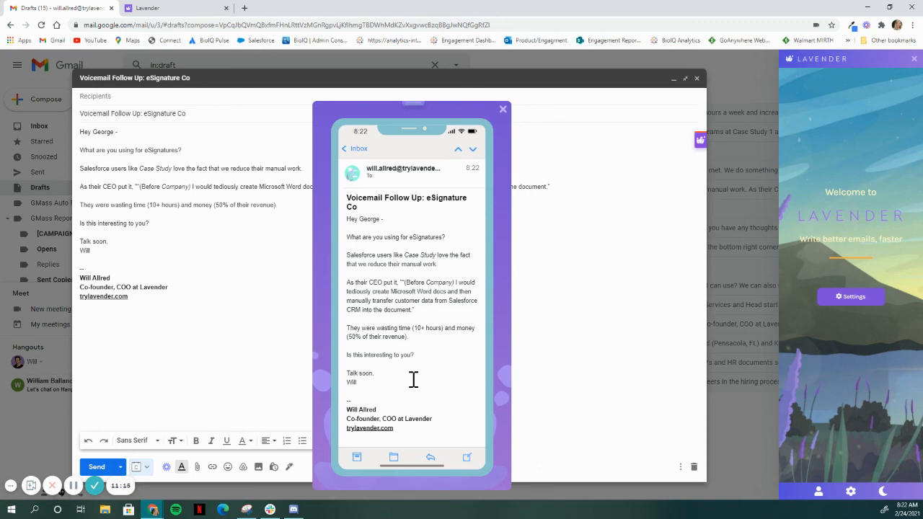